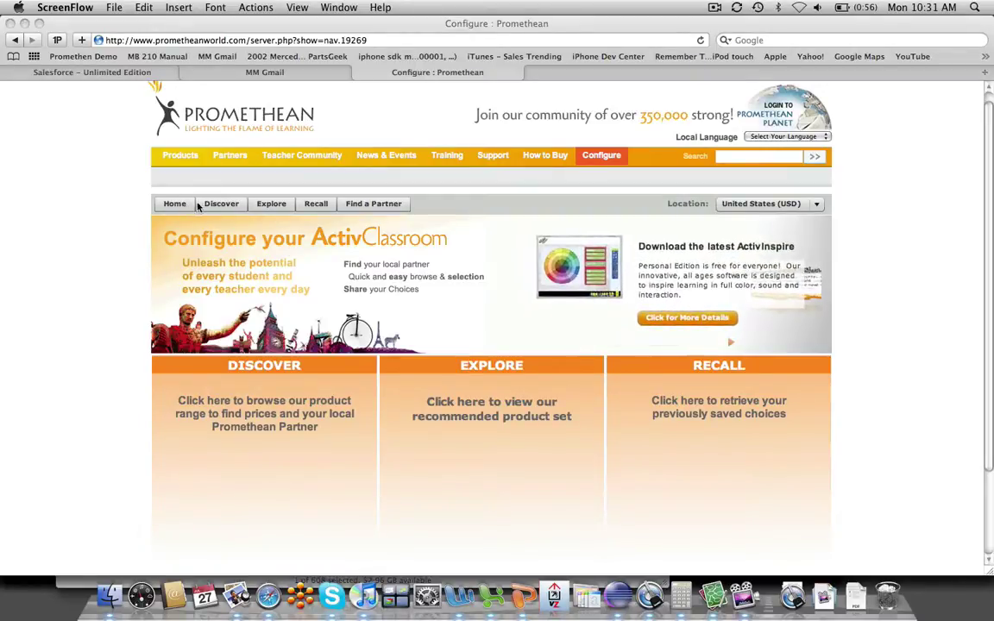
- Focus the browser and load the Explore list of seven recommended products
{"action": "left_click", "coordinate": [276, 207]}
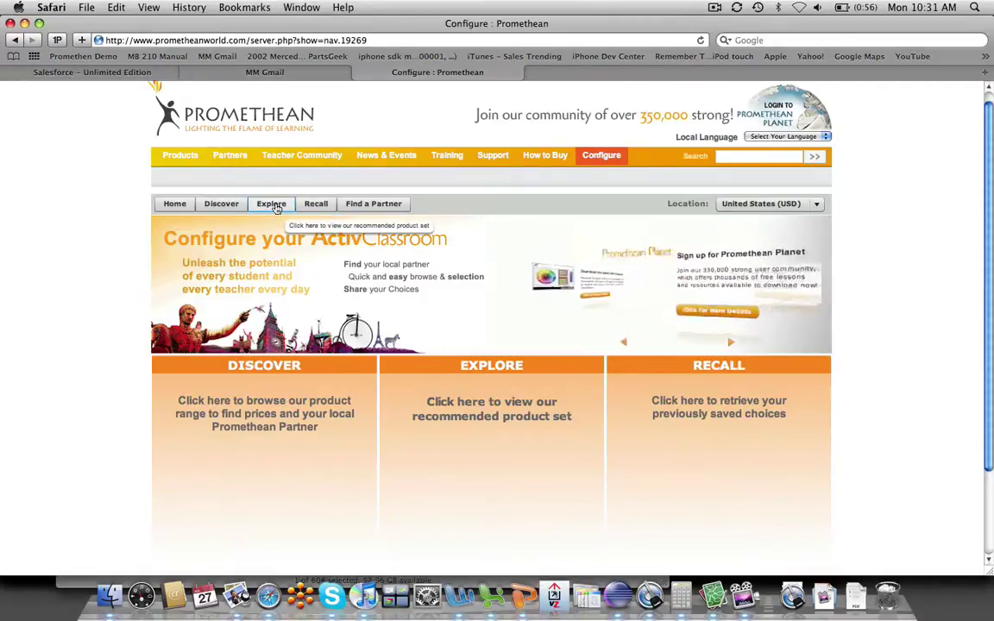
{"action": "left_click", "coordinate": [272, 205]}
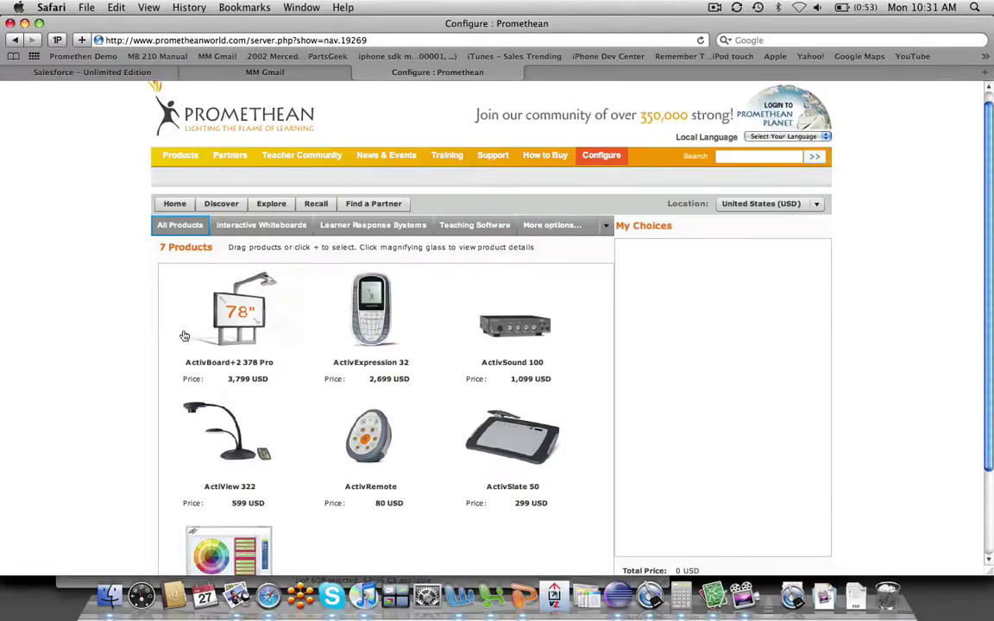
- Review the ActivBoard+2 378 Pro specifications and add it to the quote for 3,799 USD
{"action": "left_click", "coordinate": [281, 330]}
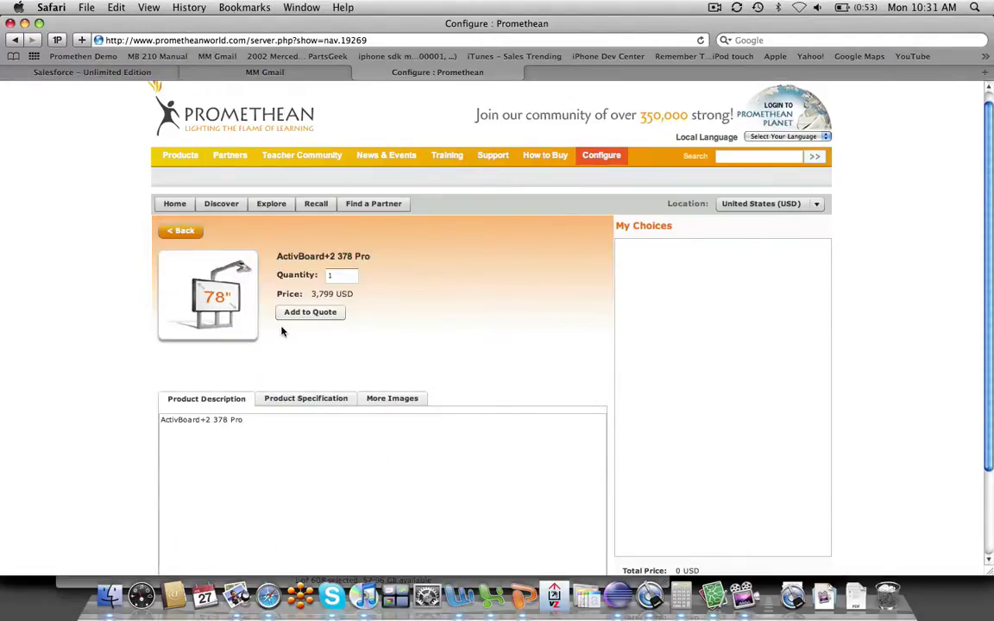
{"action": "left_click", "coordinate": [303, 398]}
{"action": "mouse_move", "coordinate": [475, 284]}
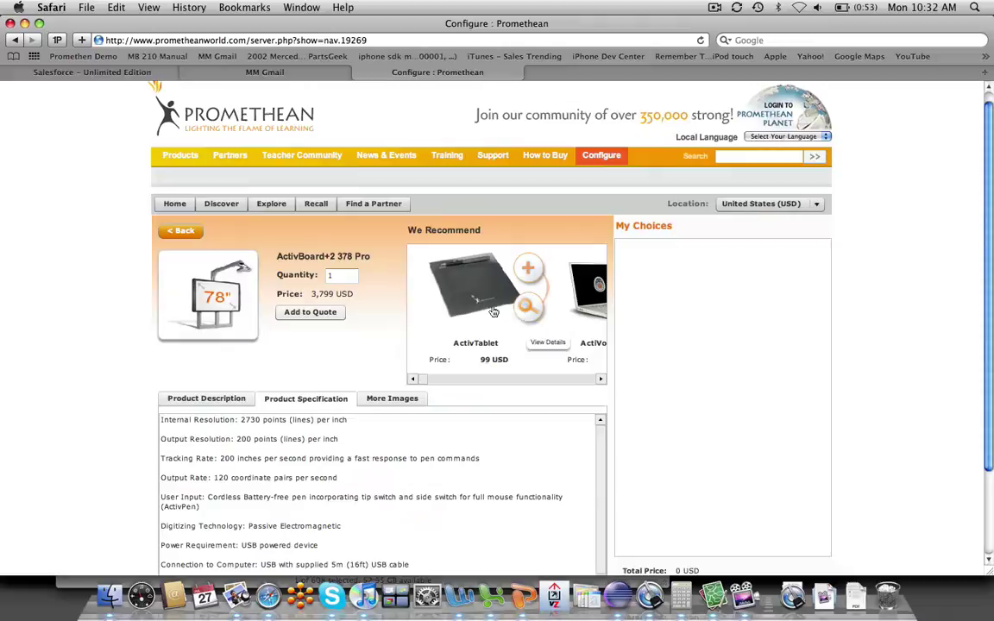
{"action": "left_click", "coordinate": [312, 314]}
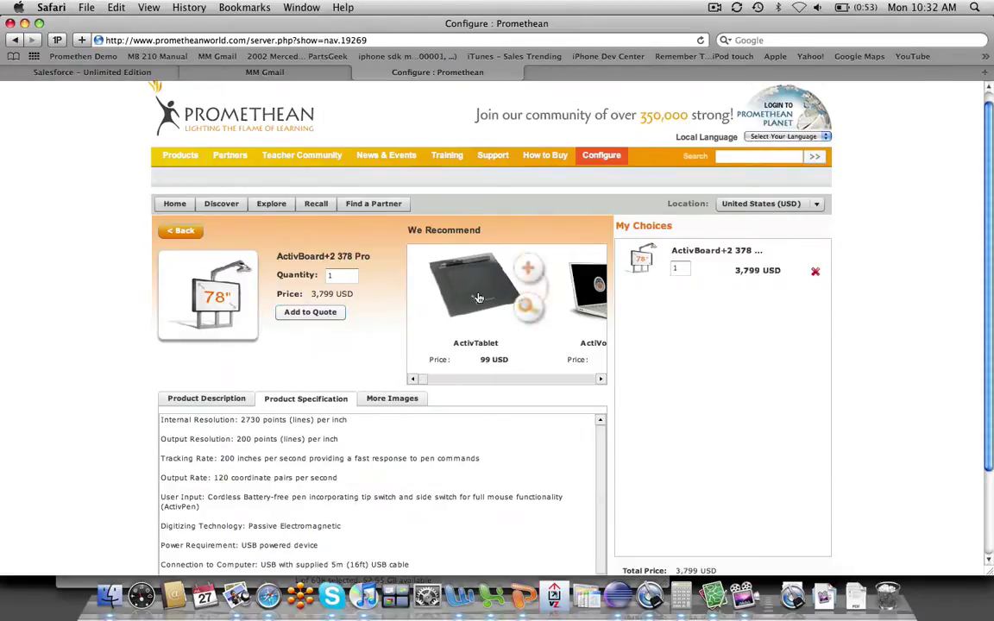
- Drag the ActivTablet into My Choices, remove it again, and return to the product list
{"action": "left_click_drag", "start_coordinate": [475, 284], "coordinate": [698, 295]}
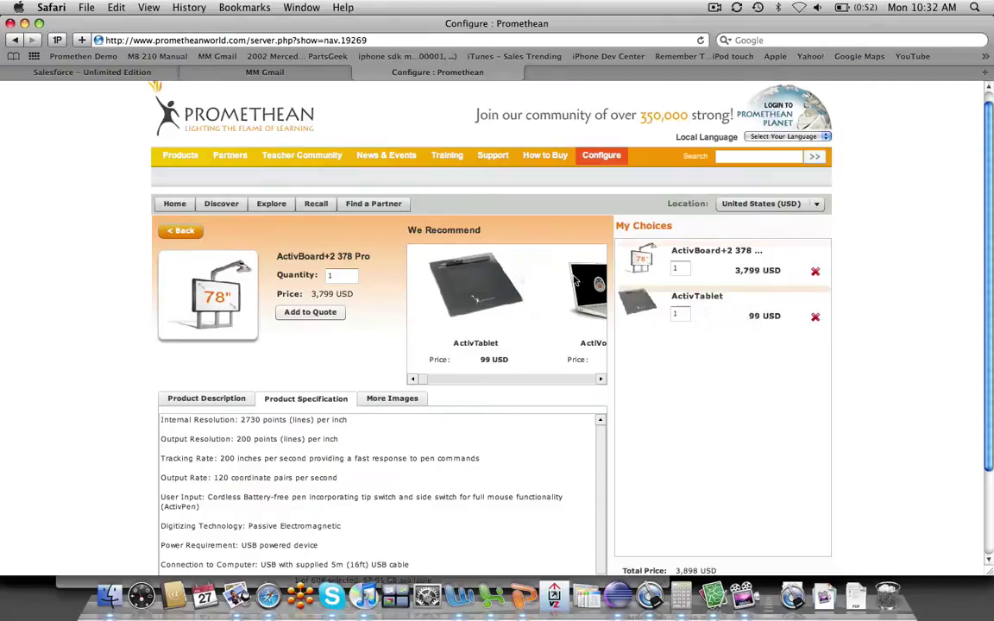
{"action": "left_click", "coordinate": [814, 317]}
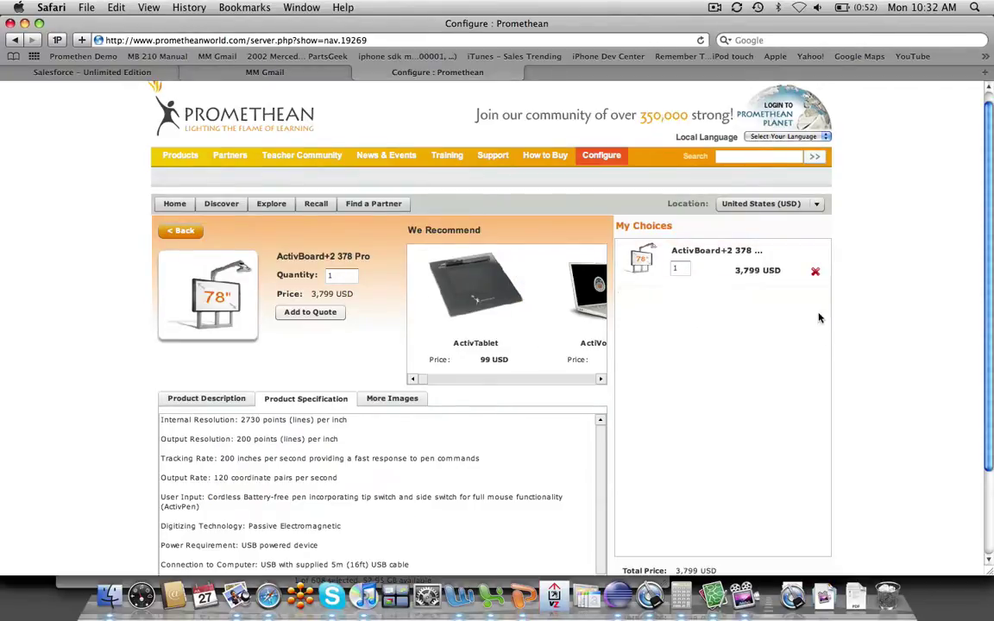
{"action": "left_click", "coordinate": [181, 231]}
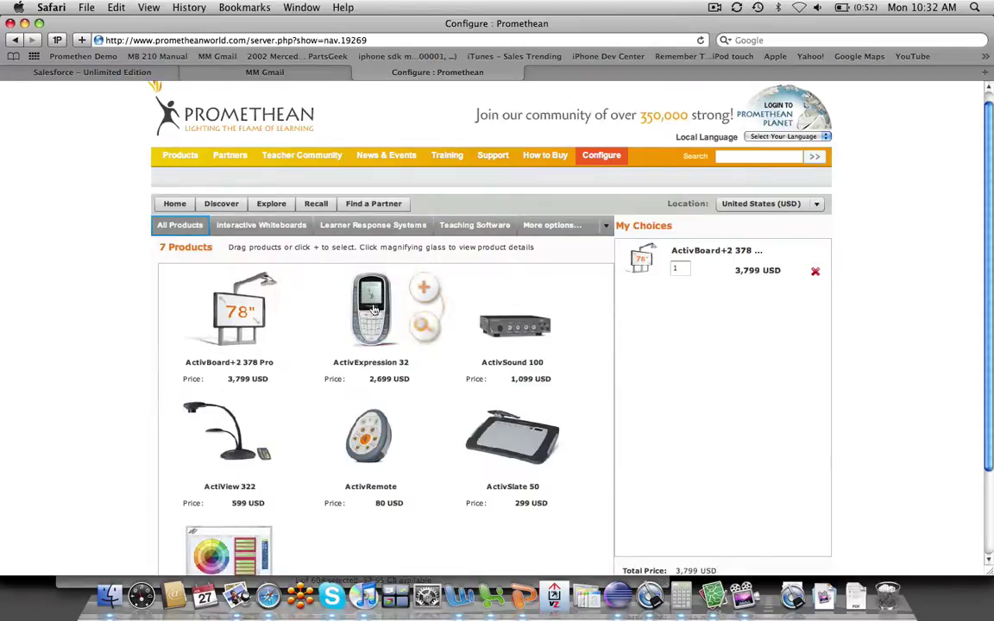
{"action": "mouse_move", "coordinate": [370, 309]}
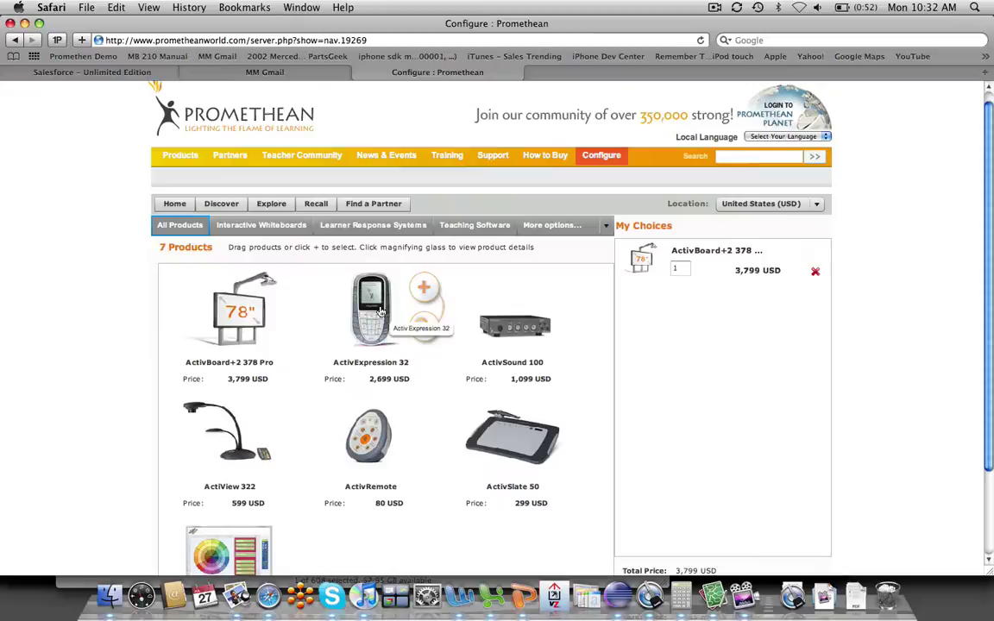
- Add ActivExpression 32 twice, making 5,398 USD for the pair and a 9,197 USD total
{"action": "left_click", "coordinate": [380, 312]}
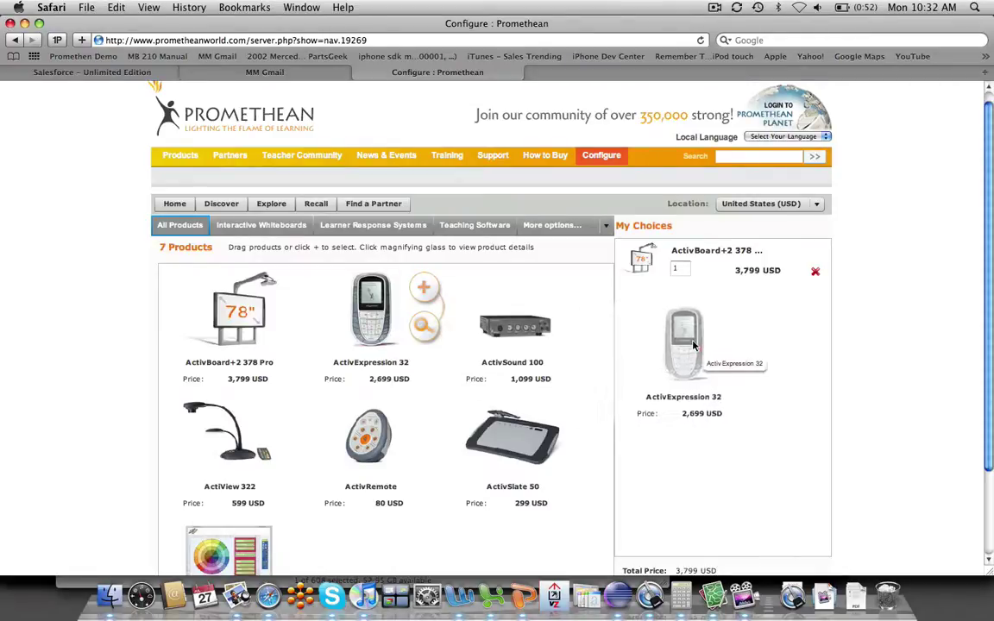
{"action": "left_click_drag", "start_coordinate": [372, 312], "coordinate": [637, 306]}
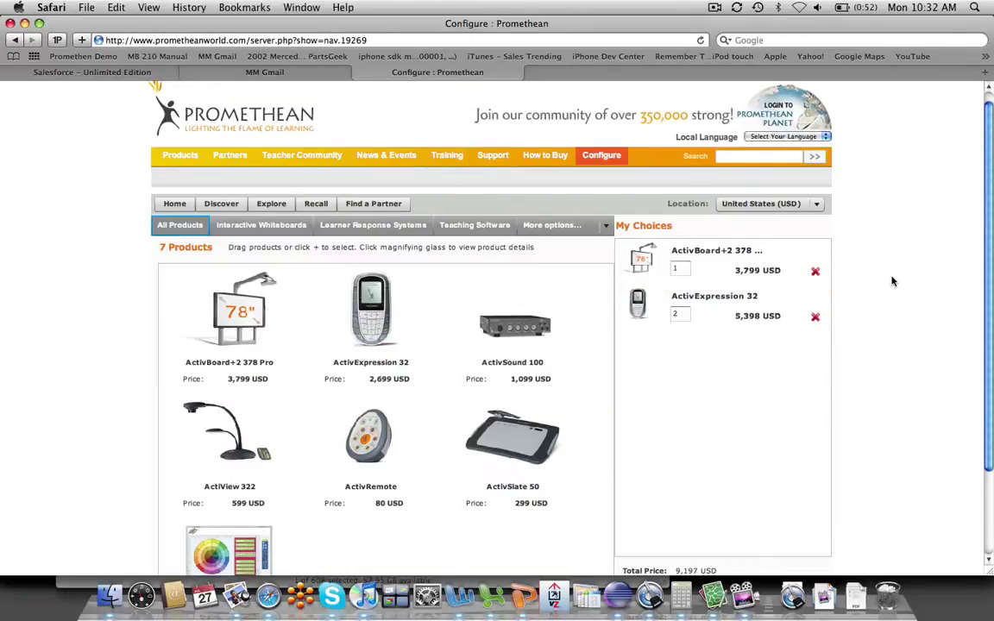
{"action": "scroll", "coordinate": [892, 281], "scroll_direction": "down", "scroll_amount": 2}
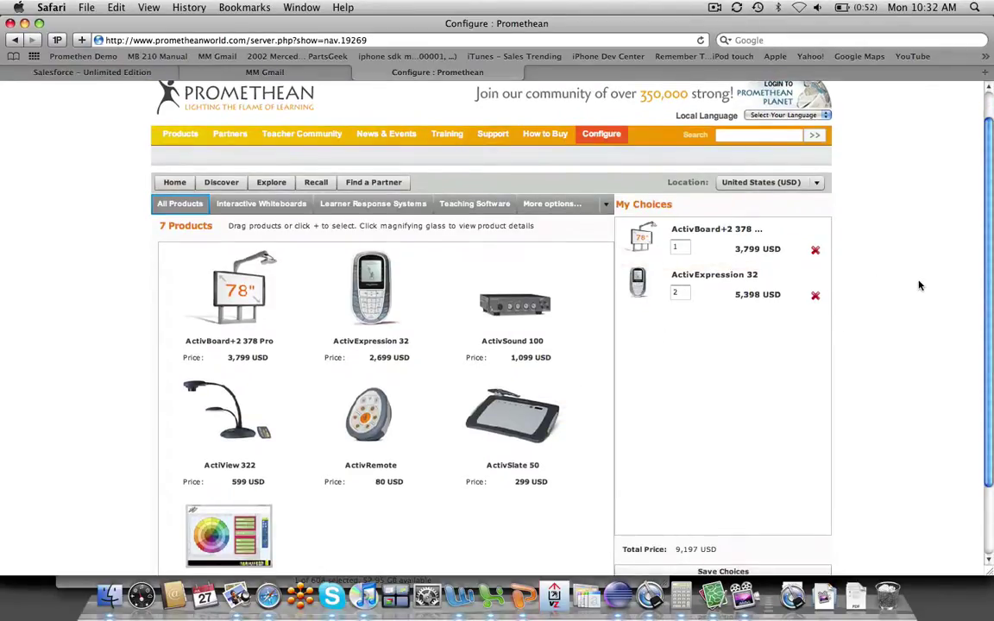
{"action": "scroll", "coordinate": [919, 286], "scroll_direction": "down", "scroll_amount": 2}
{"action": "scroll", "coordinate": [918, 286], "scroll_direction": "down", "scroll_amount": 1}
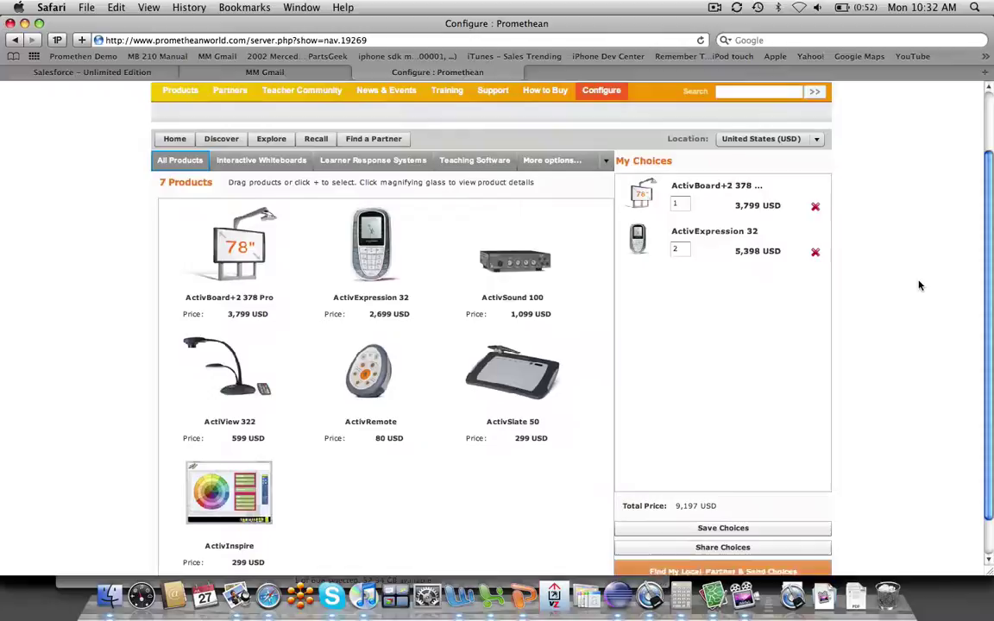
{"action": "scroll", "coordinate": [919, 285], "scroll_direction": "down", "scroll_amount": 2}
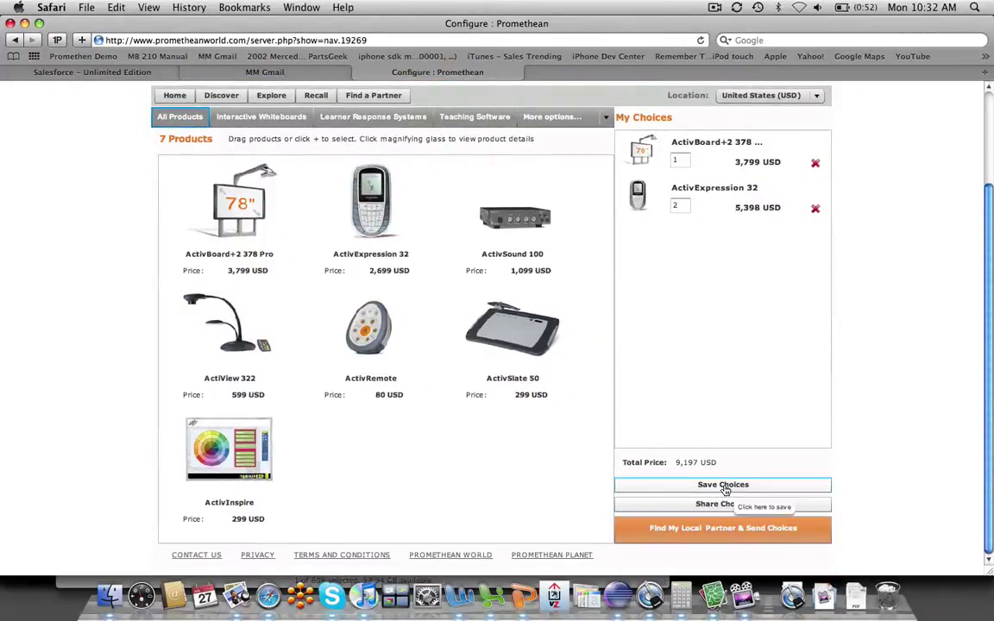
- Start Save Choices and submit the user's e-mail address for the quote
{"action": "left_click", "coordinate": [725, 488]}
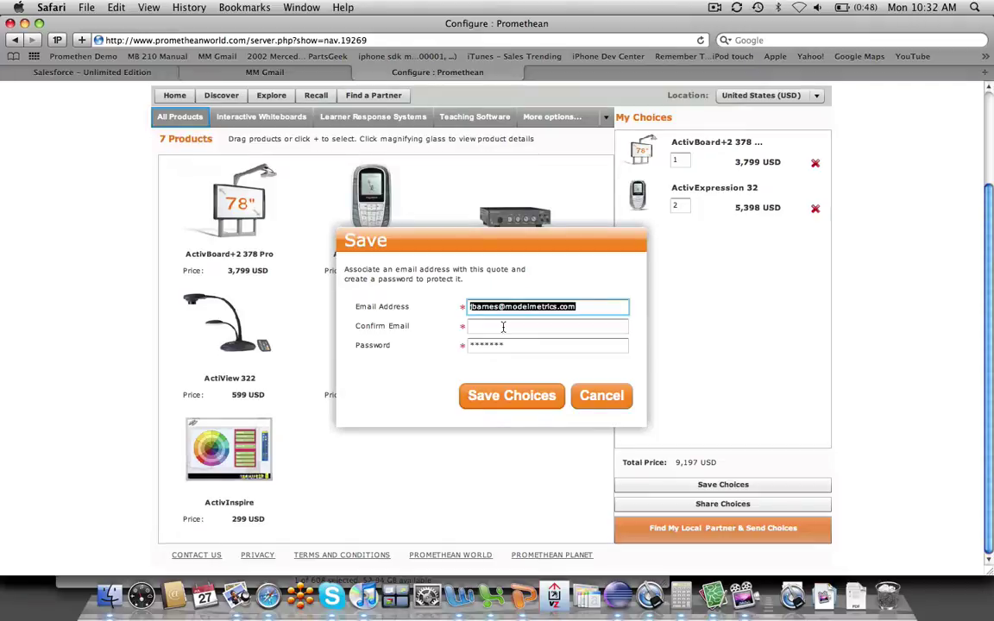
{"action": "left_click", "coordinate": [503, 326]}
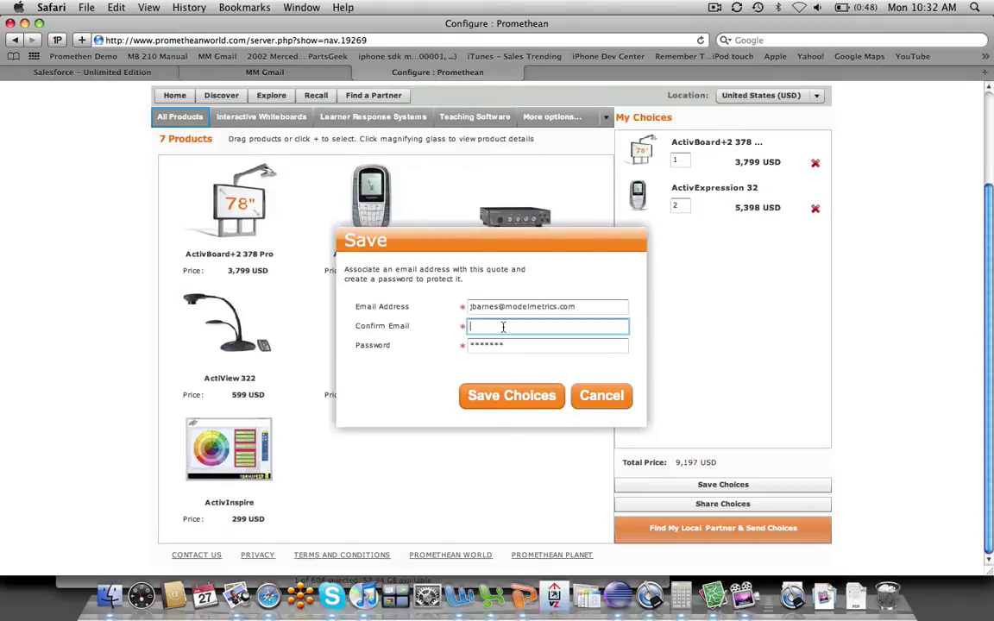
{"action": "left_click", "coordinate": [515, 397]}
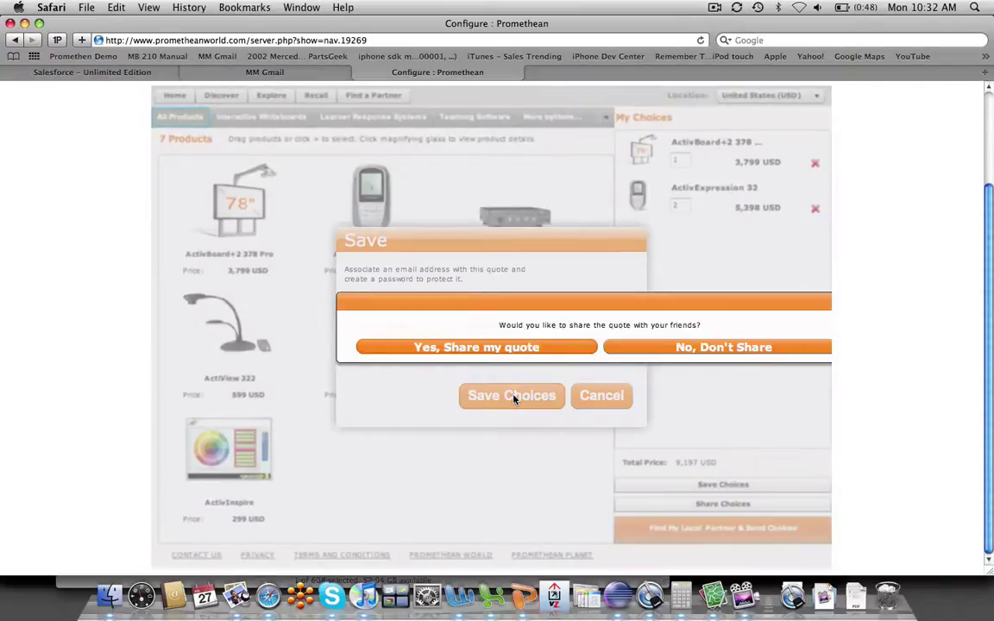
- Answer the share-quote question and acknowledge the saved-choices confirmation
{"action": "left_click", "coordinate": [655, 345]}
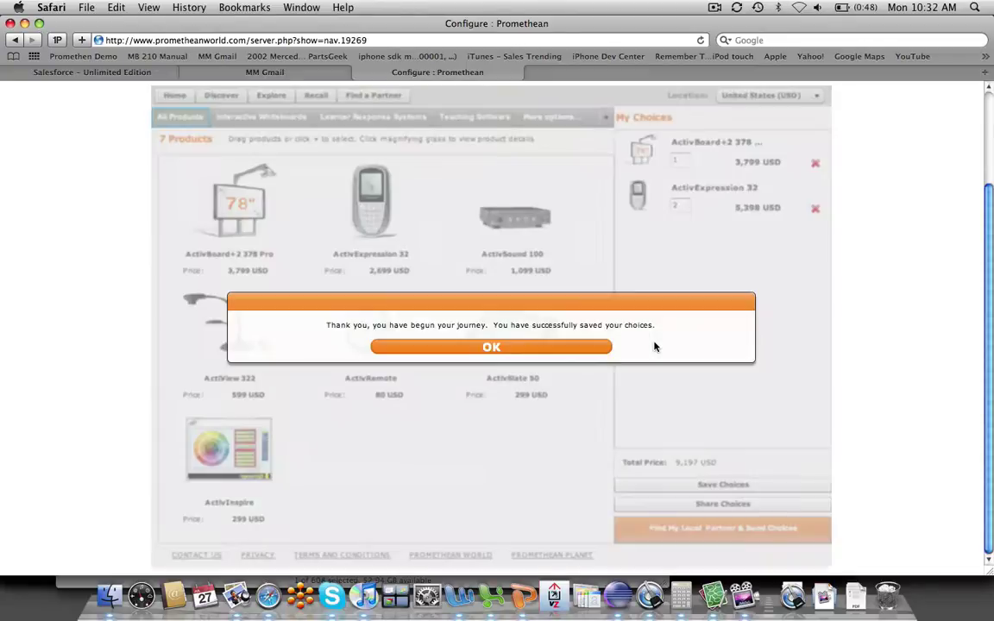
{"action": "left_click", "coordinate": [590, 351]}
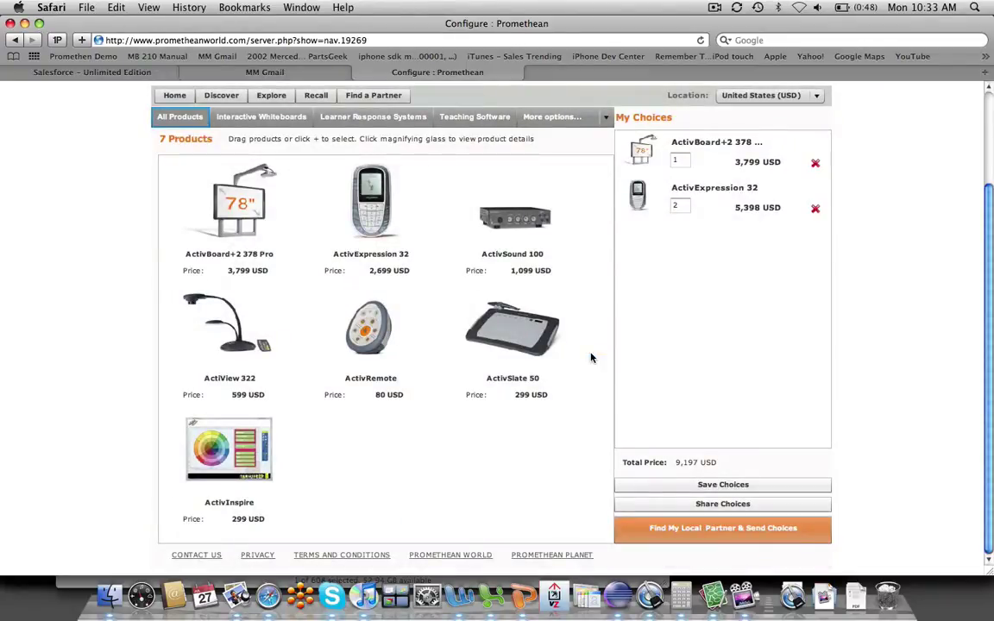
{"action": "scroll", "coordinate": [591, 357], "scroll_direction": "up", "scroll_amount": 2}
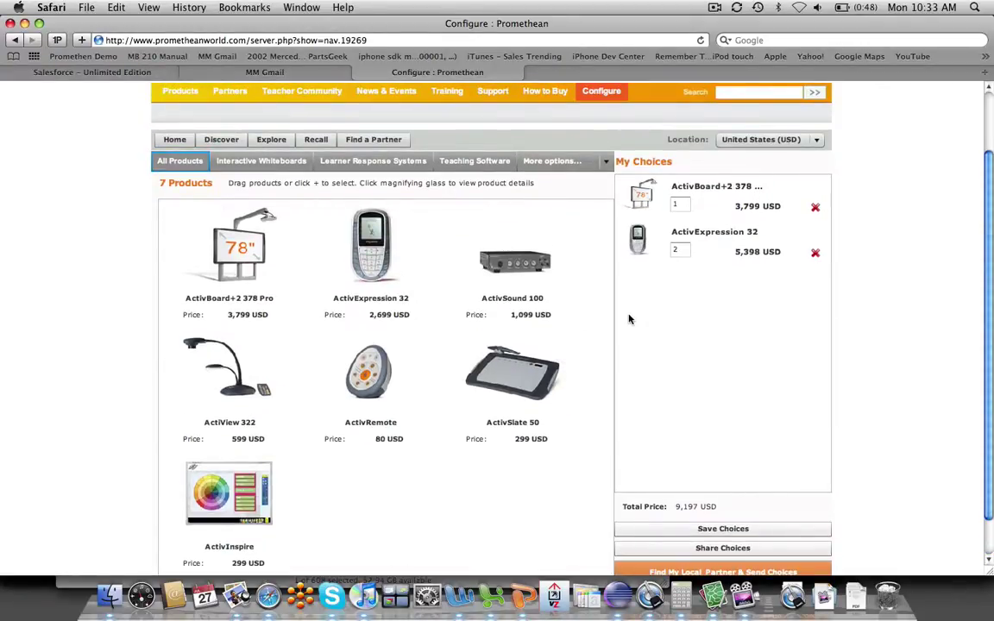
{"action": "scroll", "coordinate": [882, 323], "scroll_direction": "down", "scroll_amount": 2}
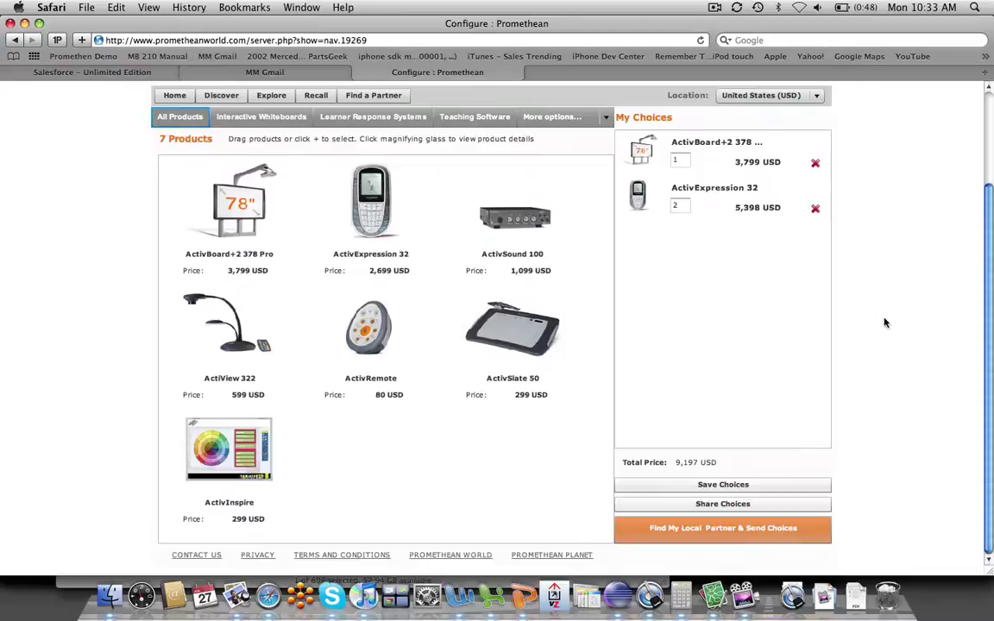
- Look up the local partner for ZIP 60606, IL: Central Audio Visual in Streamwood
{"action": "left_click", "coordinate": [723, 528]}
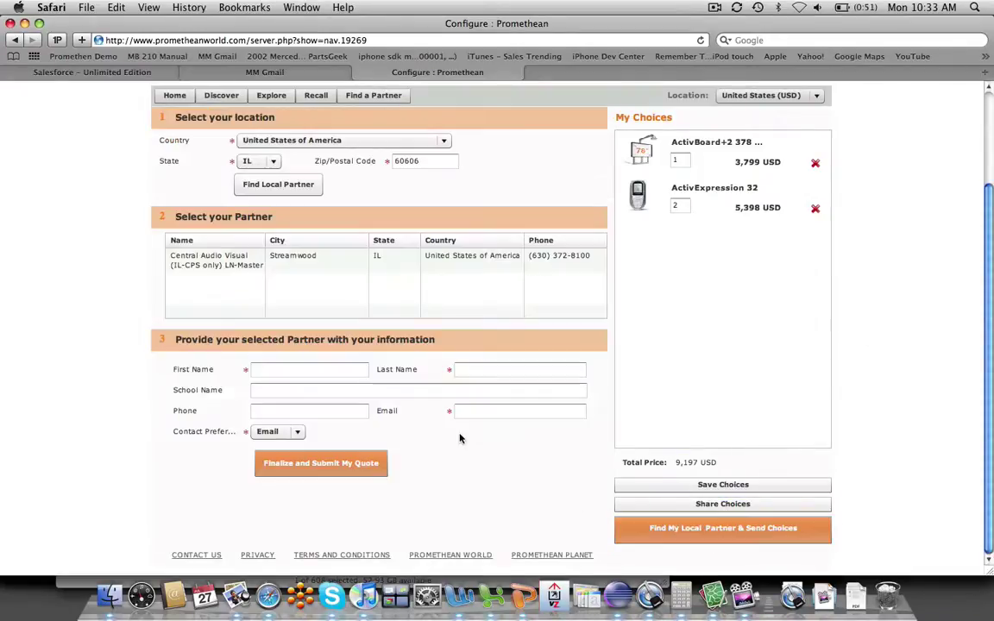
{"action": "scroll", "coordinate": [460, 439], "scroll_direction": "up", "scroll_amount": 2}
{"action": "scroll", "coordinate": [460, 438], "scroll_direction": "up", "scroll_amount": 1}
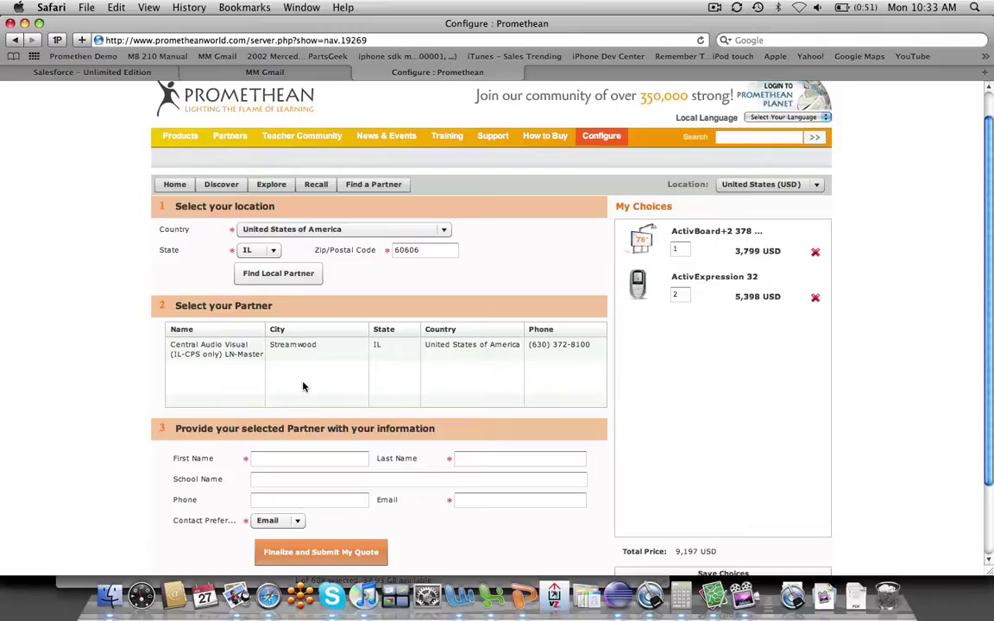
{"action": "scroll", "coordinate": [303, 386], "scroll_direction": "up", "scroll_amount": 1}
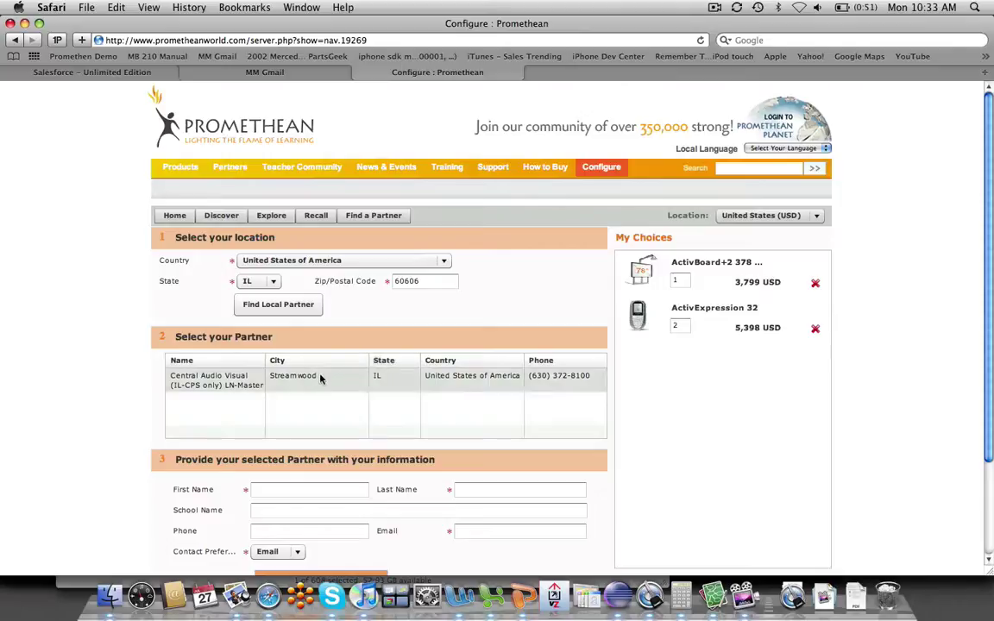
{"action": "left_click", "coordinate": [255, 73]}
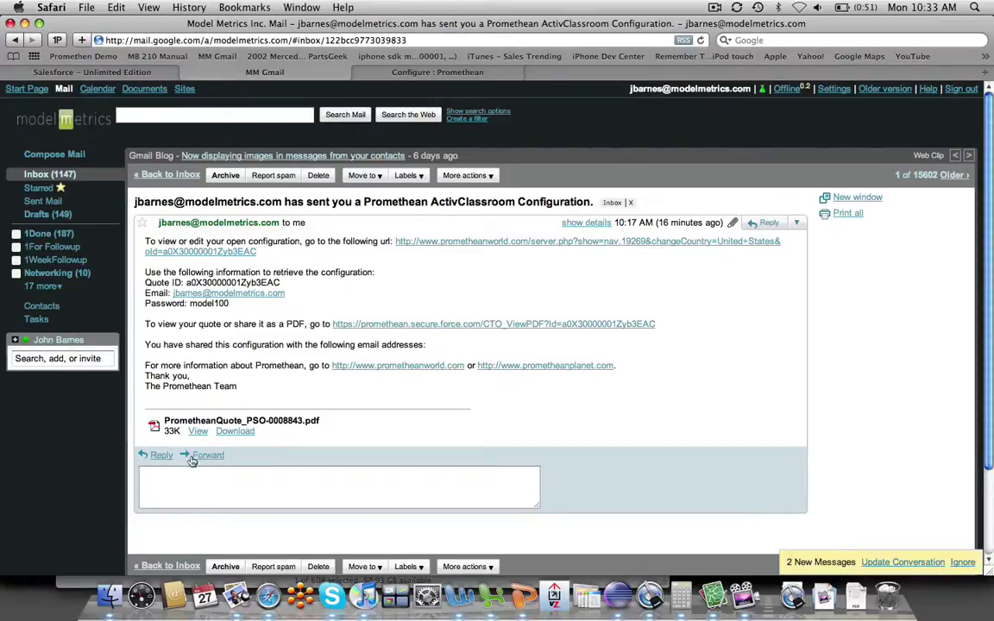
{"action": "left_click", "coordinate": [224, 437]}
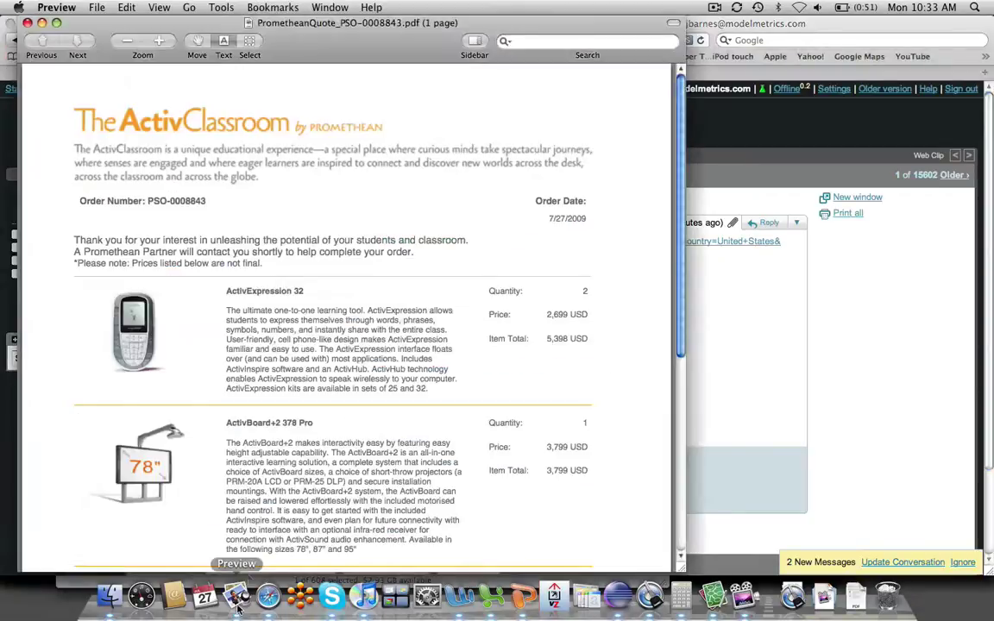
- Scroll the PDF quote to confirm both line items and the 9,197 USD total
{"action": "scroll", "coordinate": [401, 201], "scroll_direction": "down", "scroll_amount": 5}
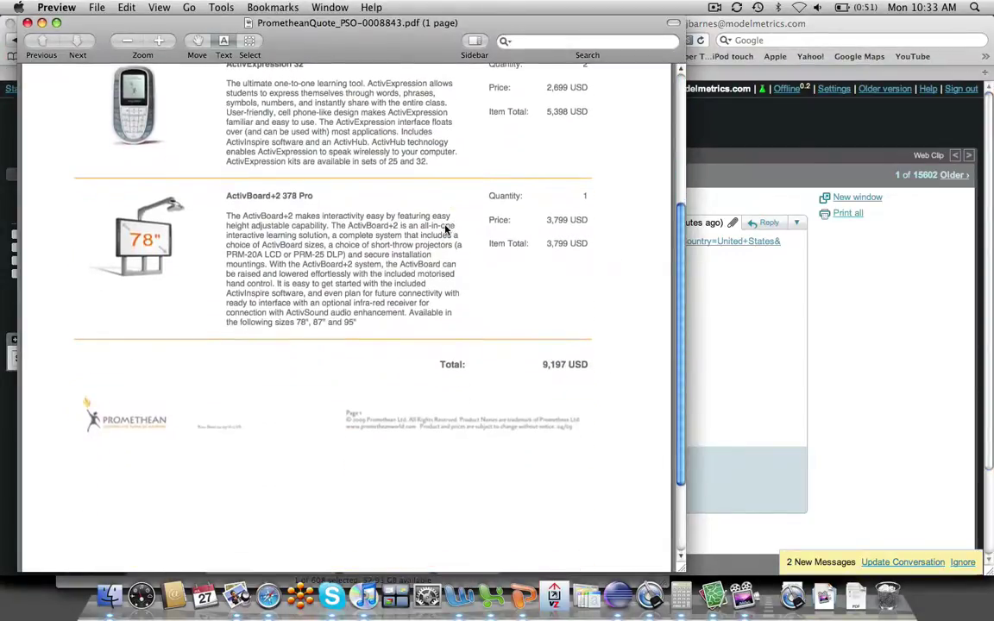
{"action": "scroll", "coordinate": [446, 228], "scroll_direction": "up", "scroll_amount": 5}
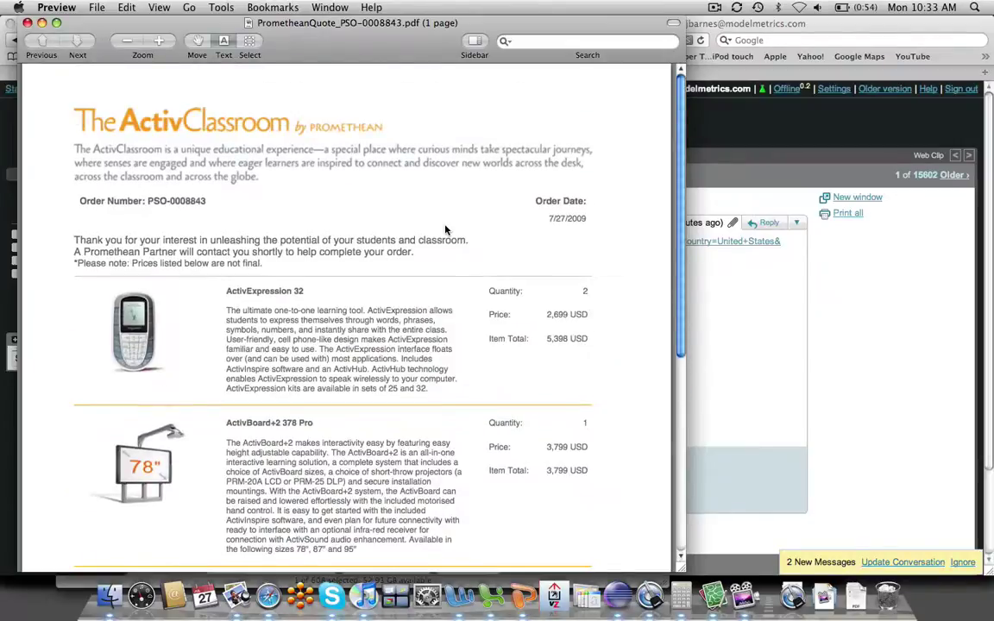
{"action": "scroll", "coordinate": [446, 230], "scroll_direction": "down", "scroll_amount": 1}
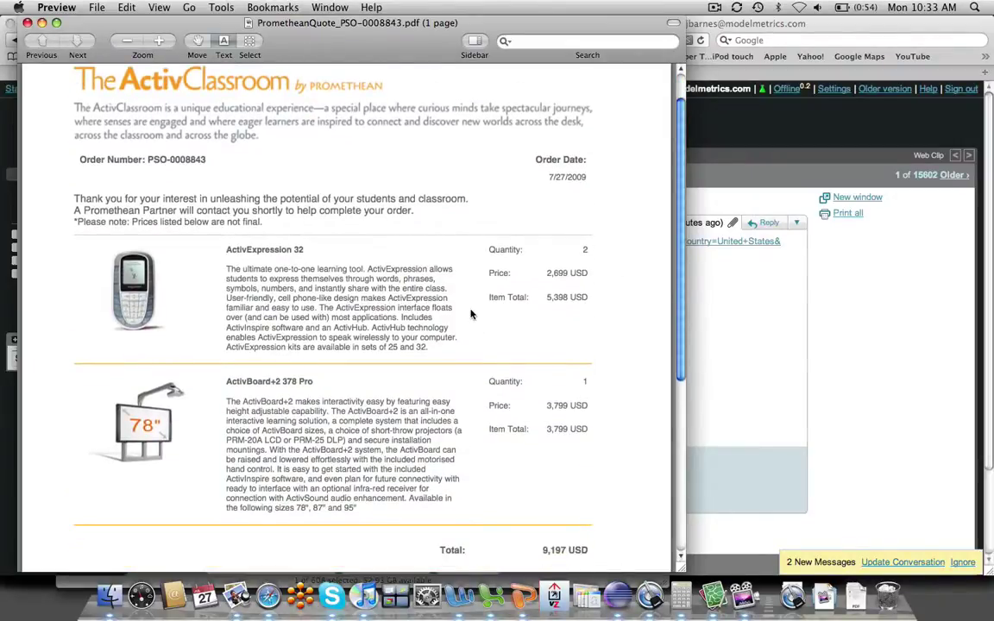
{"action": "scroll", "coordinate": [471, 314], "scroll_direction": "down", "scroll_amount": 3}
{"action": "scroll", "coordinate": [471, 314], "scroll_direction": "up", "scroll_amount": 3}
{"action": "scroll", "coordinate": [471, 314], "scroll_direction": "up", "scroll_amount": 1}
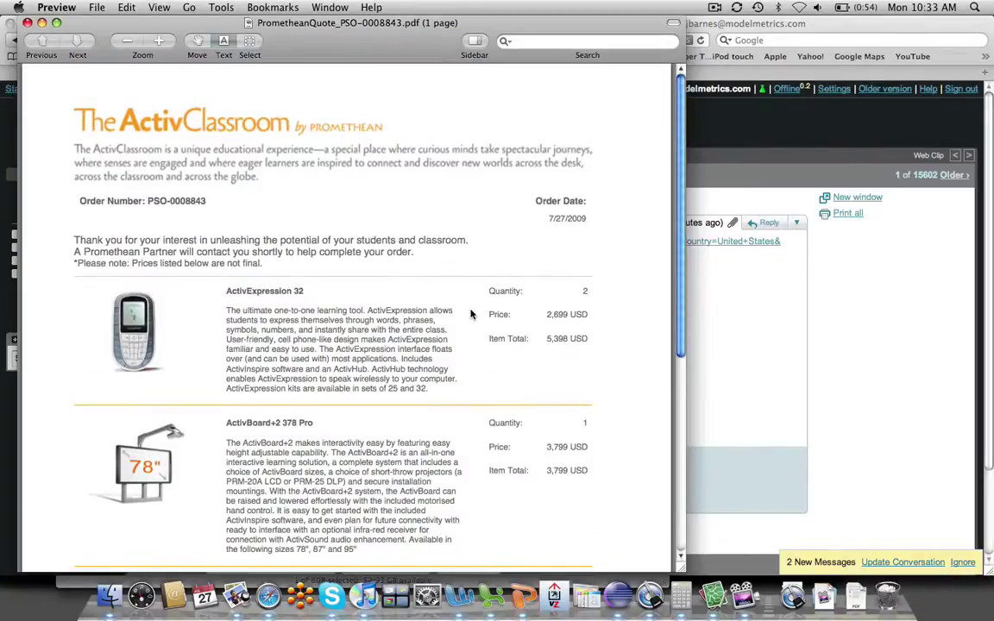
- Switch back to the Configure : Promethean tab and return to the configurator home page
{"action": "left_click", "coordinate": [736, 361]}
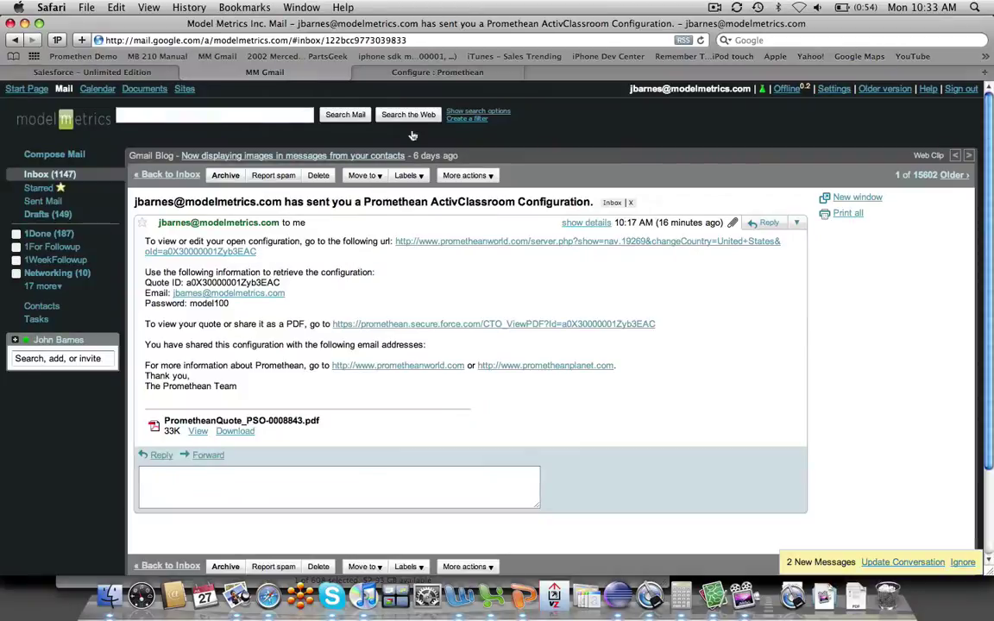
{"action": "left_click", "coordinate": [469, 76]}
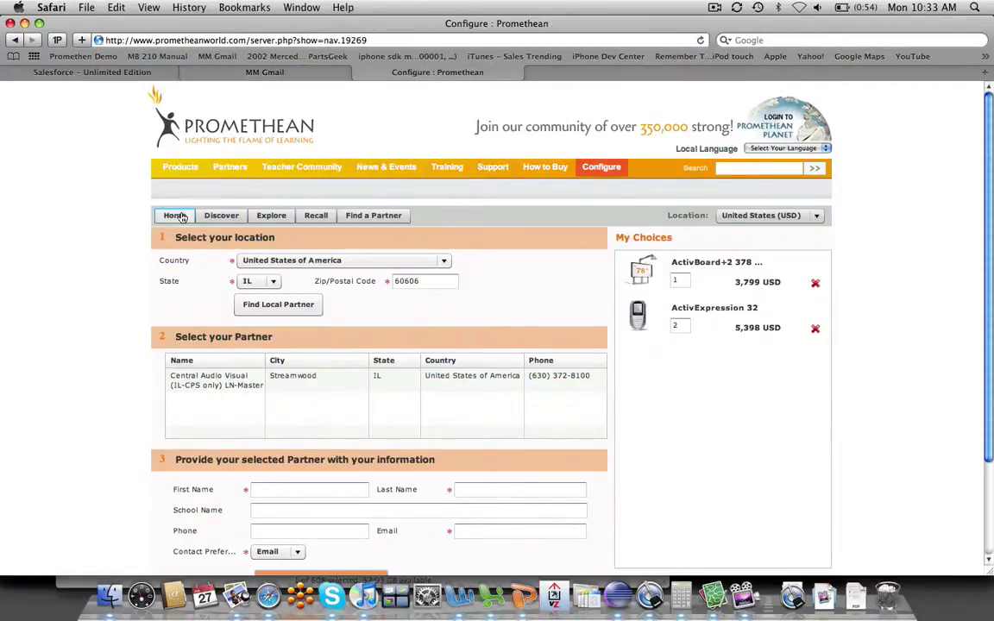
{"action": "left_click", "coordinate": [175, 216]}
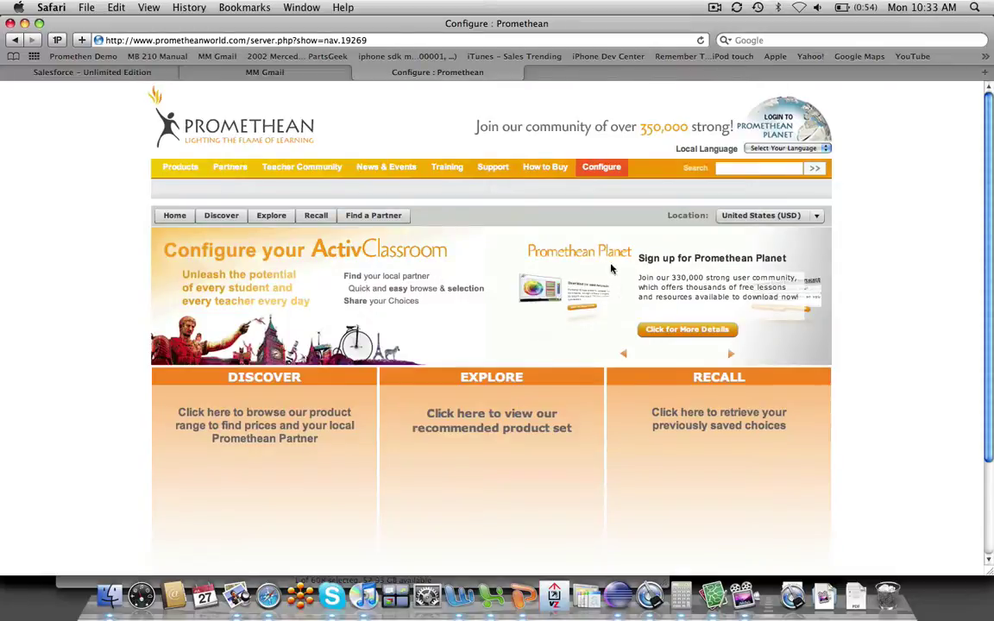
{"action": "left_click", "coordinate": [623, 353]}
- Open the Local Language dropdown listing US English through Vietnamese
{"action": "left_click", "coordinate": [785, 148]}
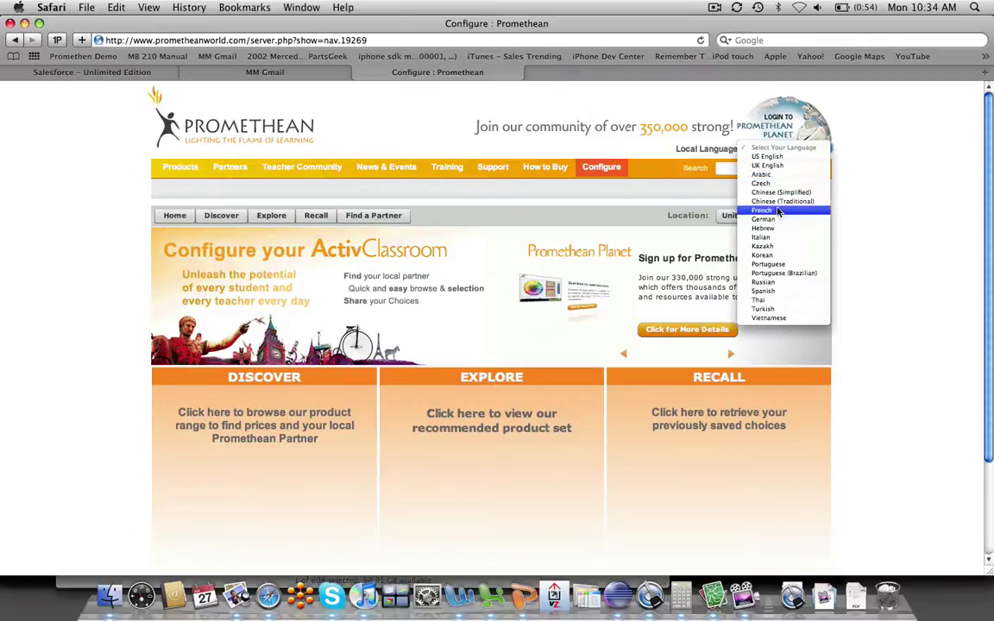